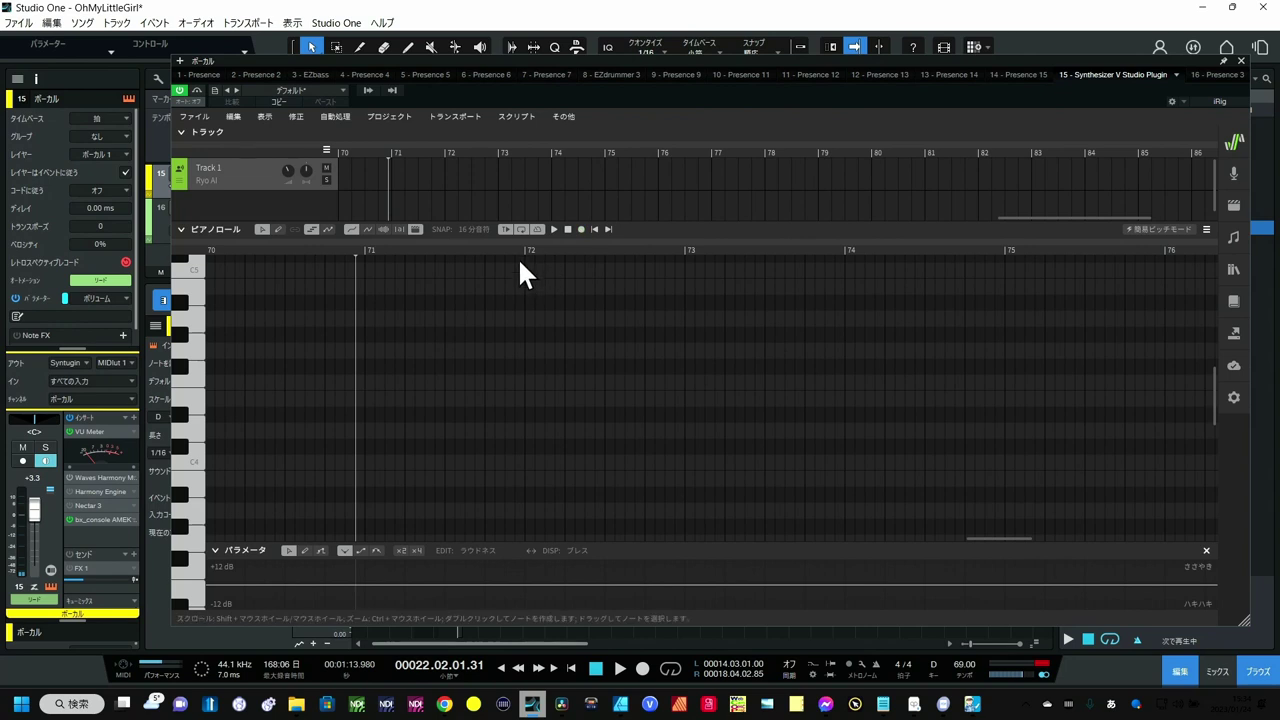
Step: Record the vocal melody from bar 72 as notes on Track 1 and quantize them with グリッドに揃える
{"action": "left_click", "coordinate": [582, 230]}
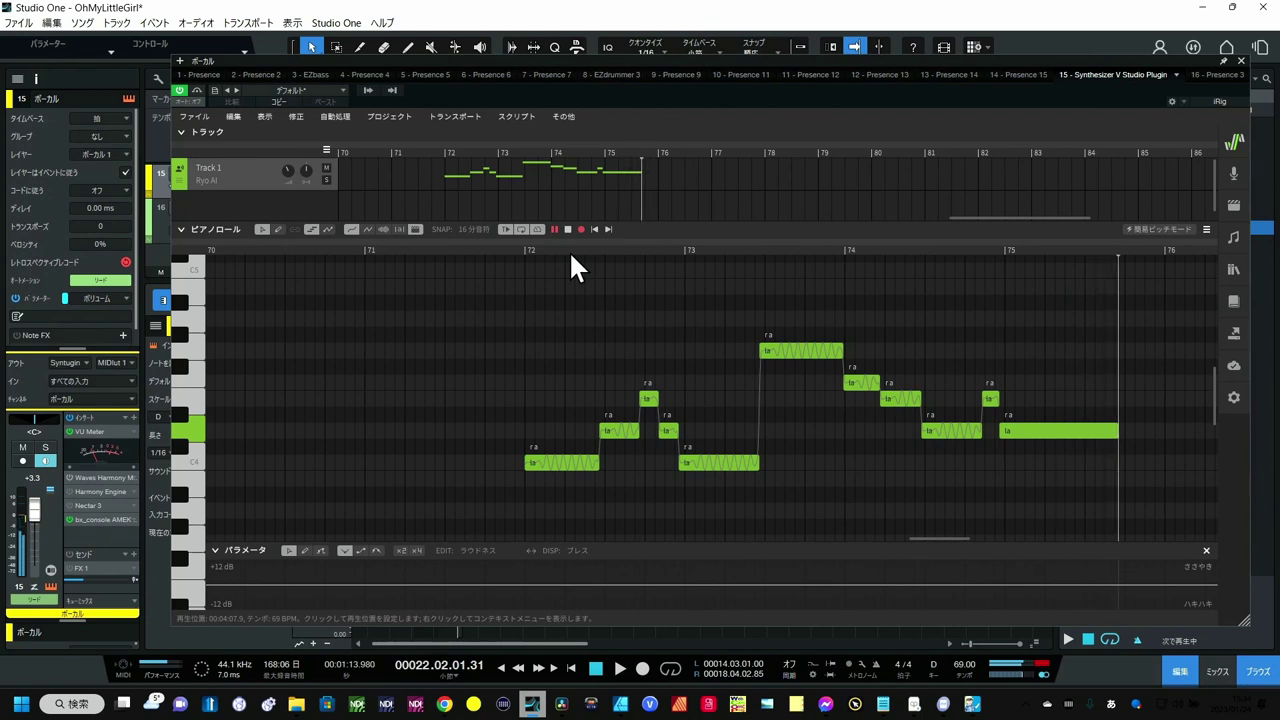
{"action": "key", "text": "space"}
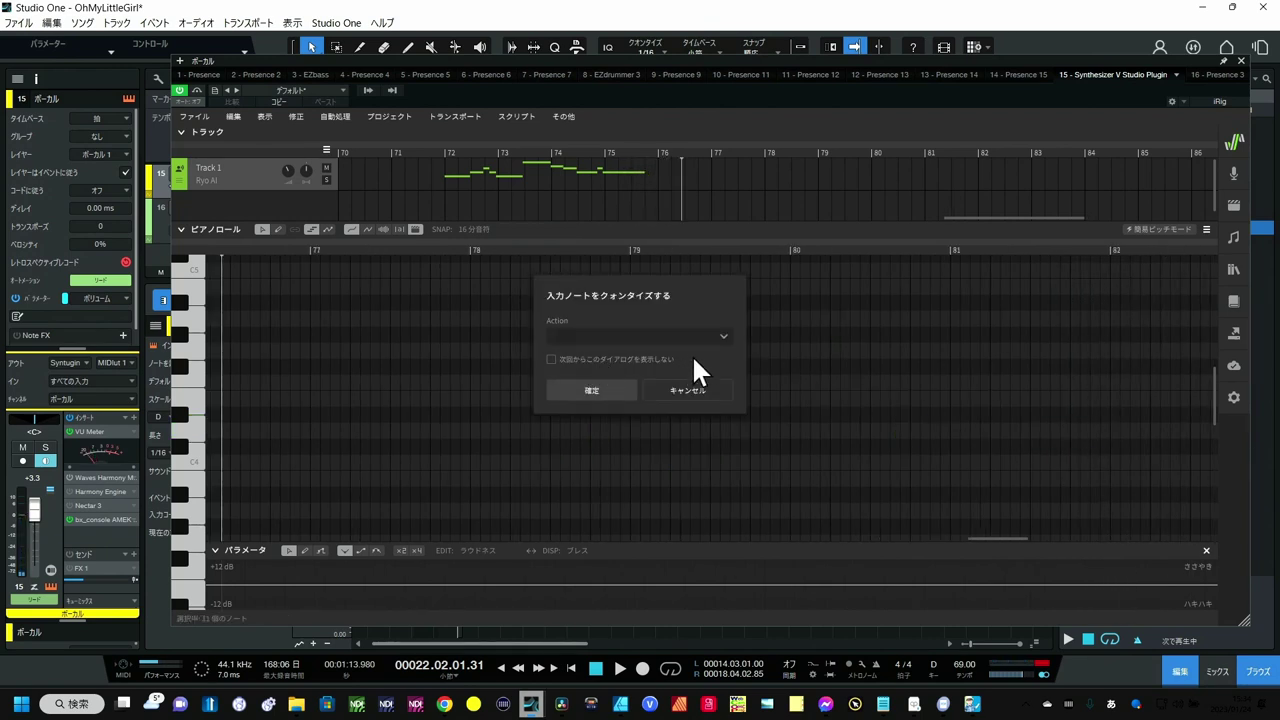
{"action": "left_click", "coordinate": [717, 338]}
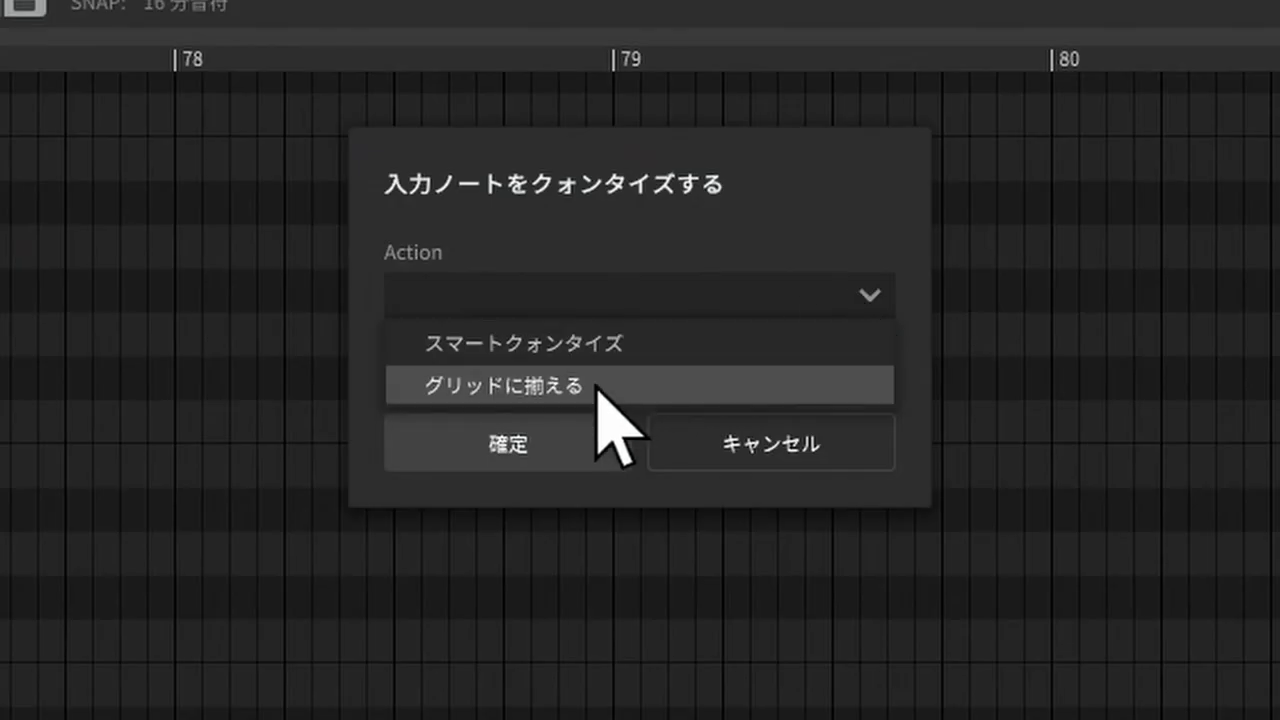
{"action": "left_click", "coordinate": [597, 388]}
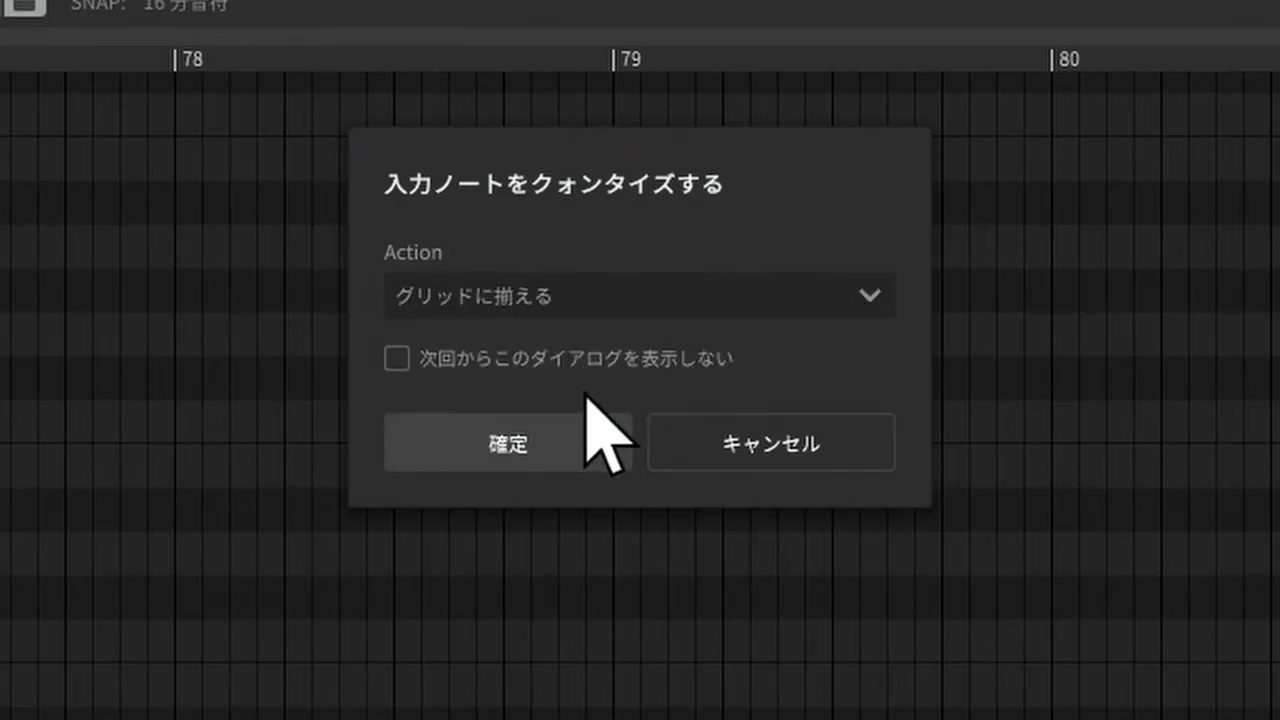
{"action": "left_click", "coordinate": [521, 430]}
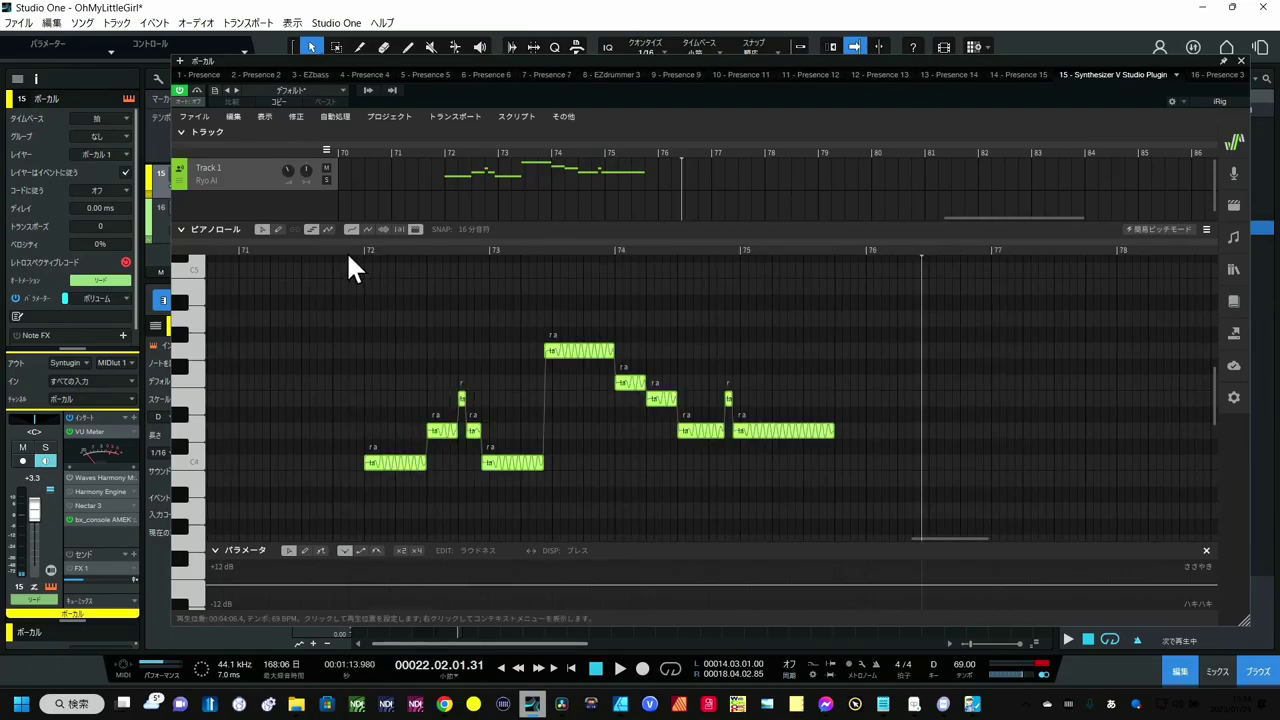
Step: Play back the quantized melody from just before bar 72, then stop playback
{"action": "left_click", "coordinate": [348, 252]}
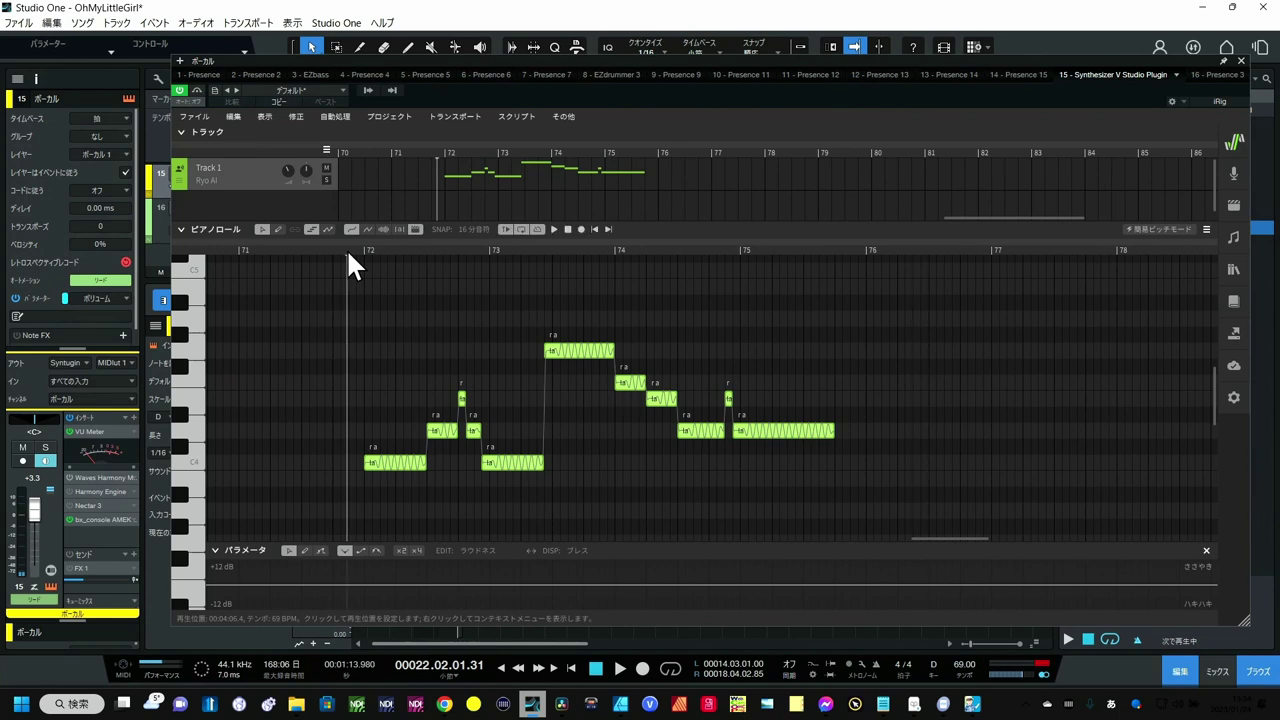
{"action": "key", "text": "space"}
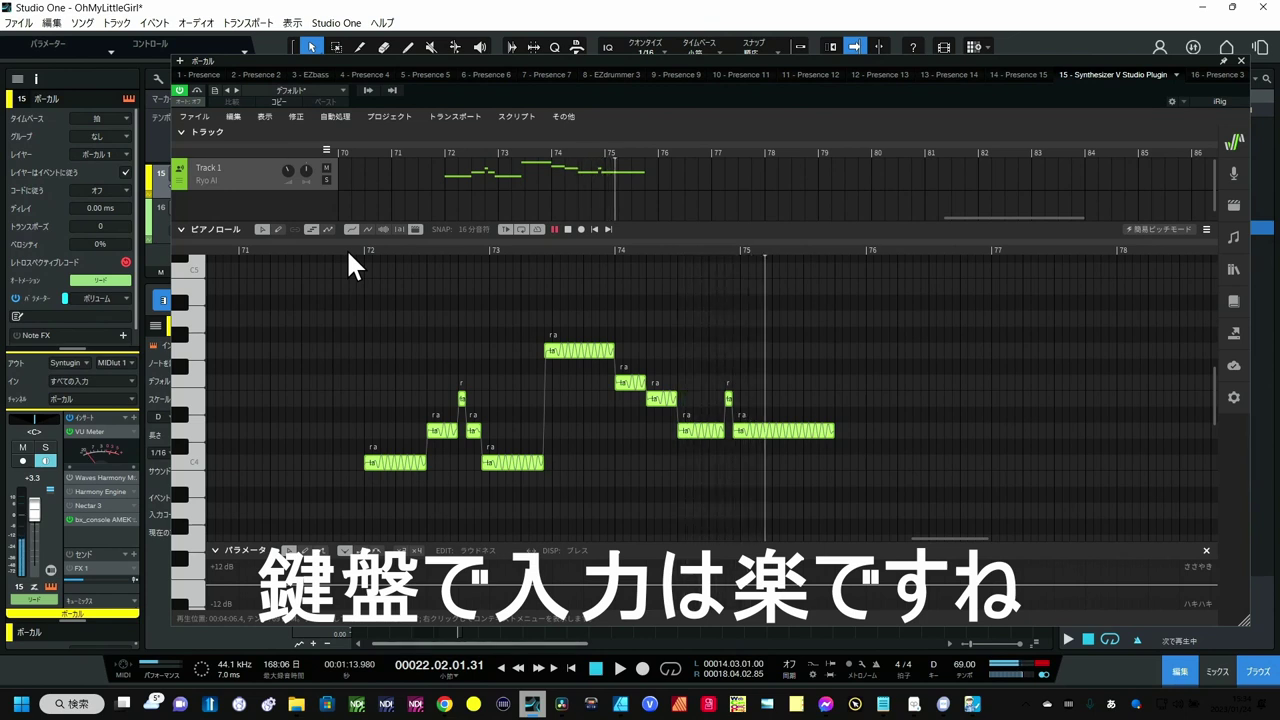
{"action": "key", "text": "space"}
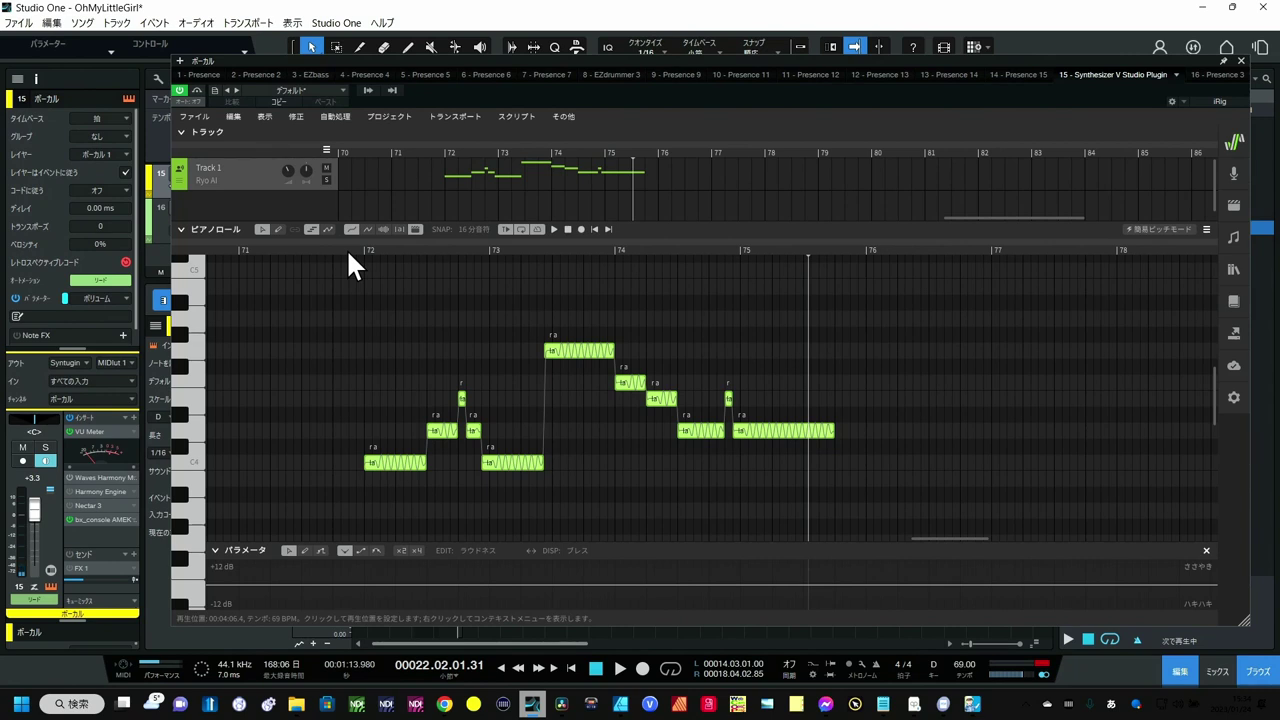
Step: Try shifting the final note an octave up and an octave down, restoring its pitch each time
{"action": "left_click", "coordinate": [793, 462]}
{"action": "left_click", "coordinate": [774, 430]}
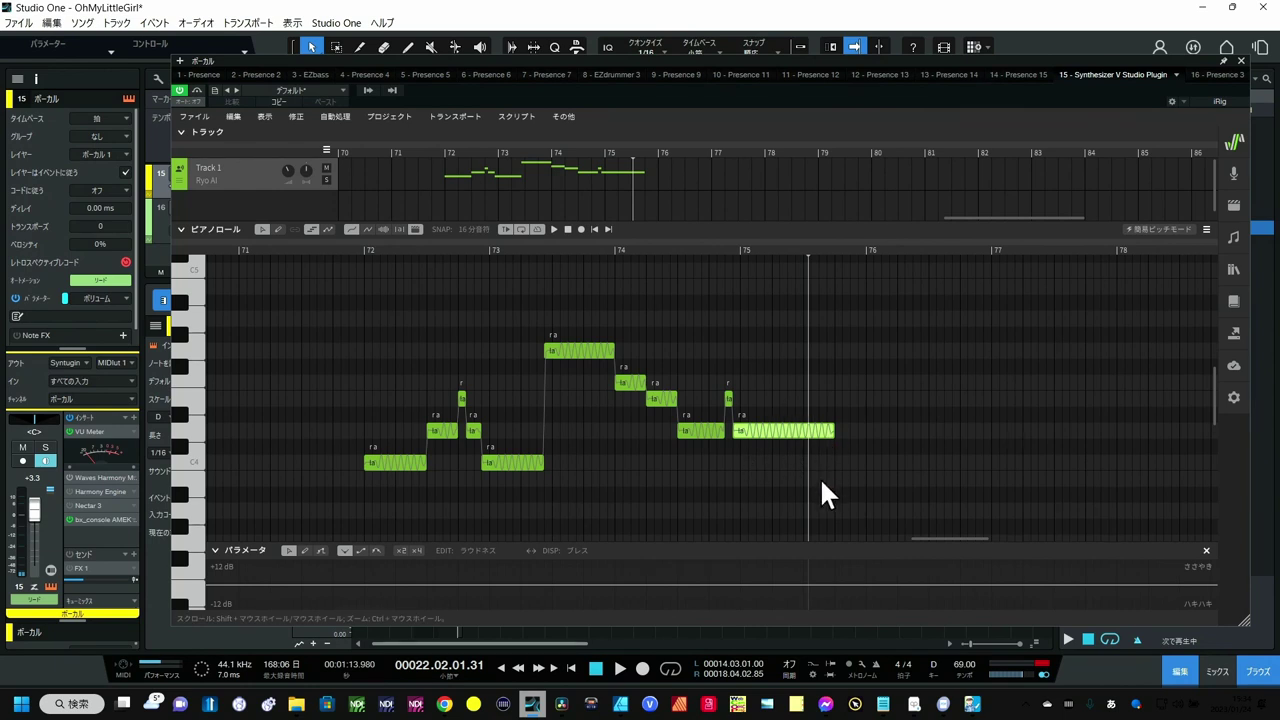
{"action": "key", "text": "Delete"}
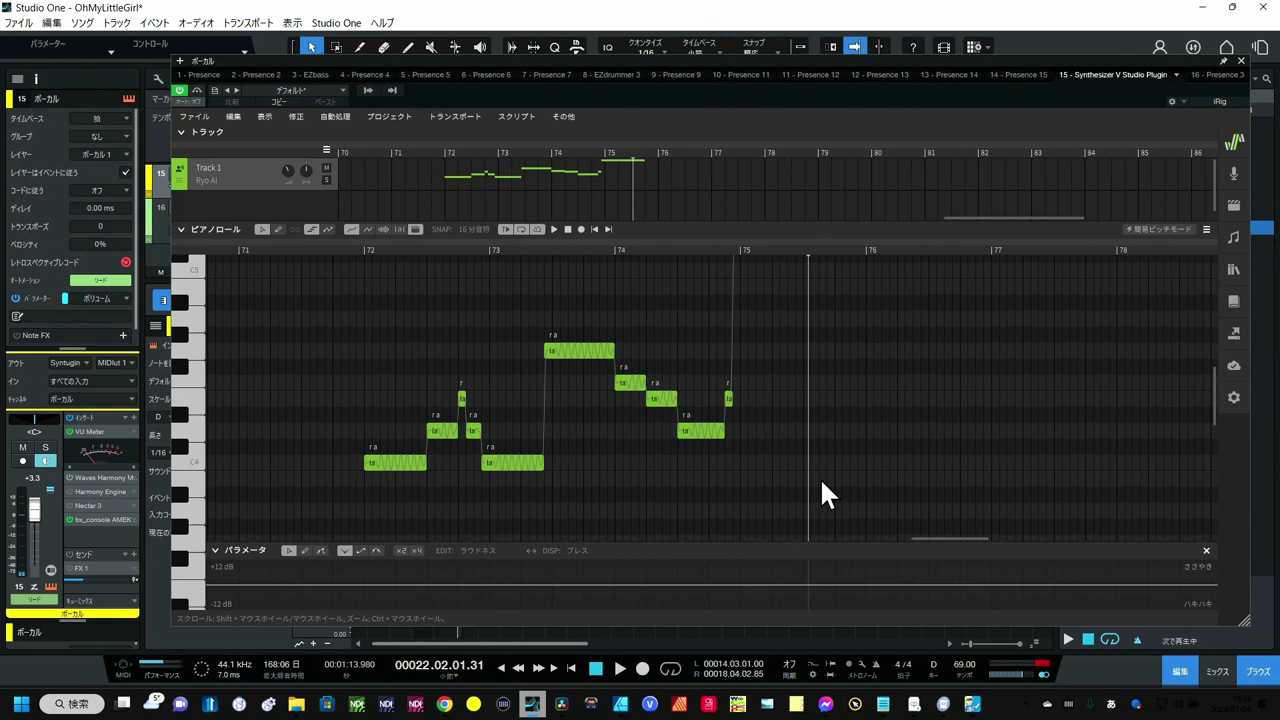
{"action": "key", "text": "ctrl+z"}
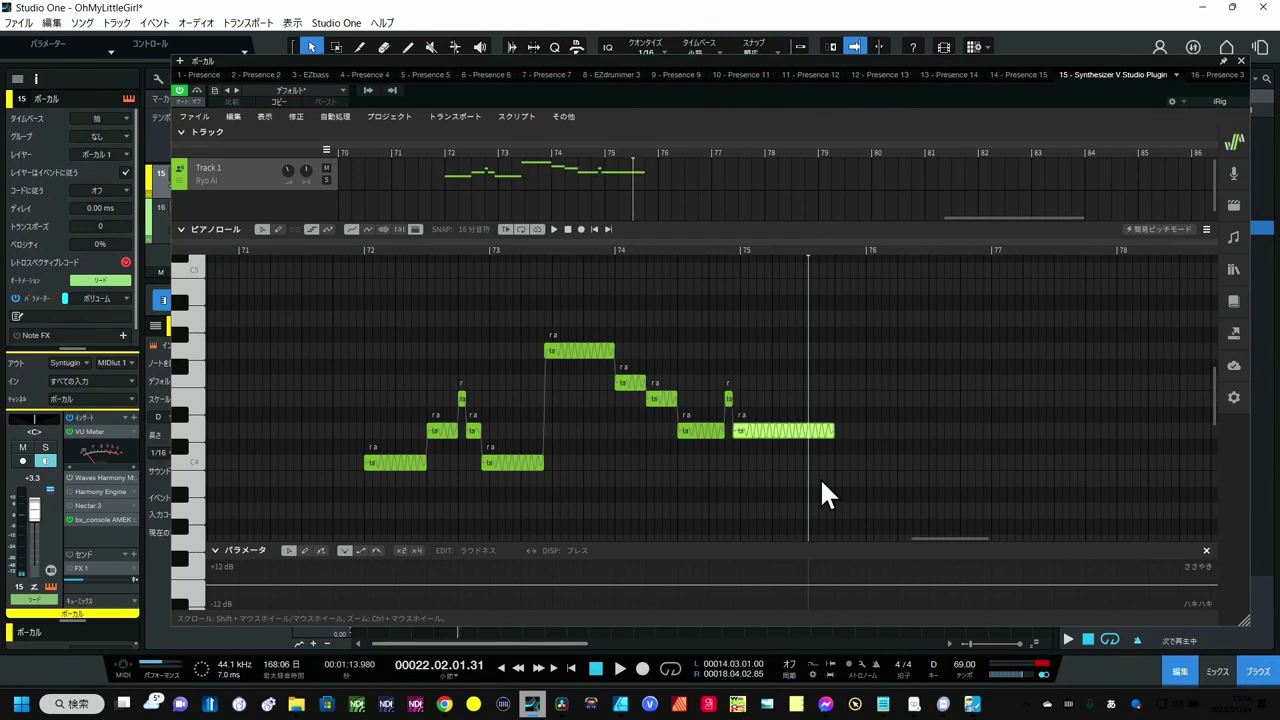
{"action": "key", "text": "Delete"}
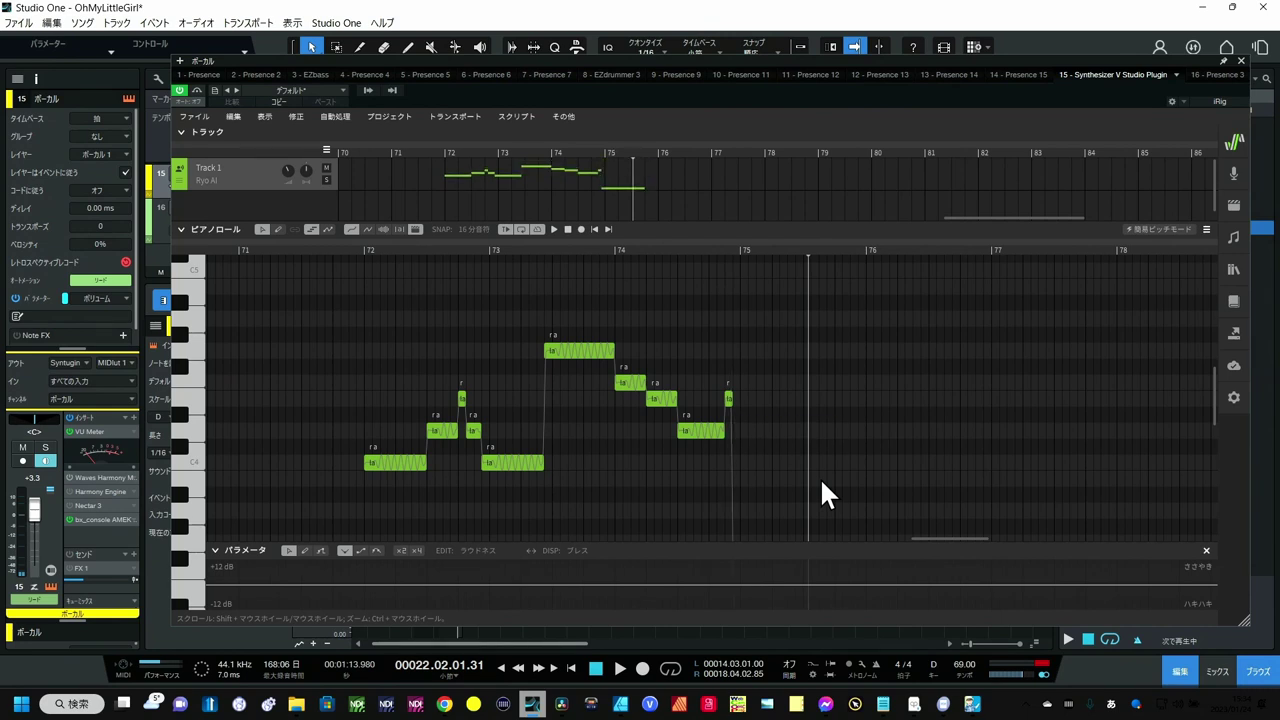
{"action": "key", "text": "ctrl+z"}
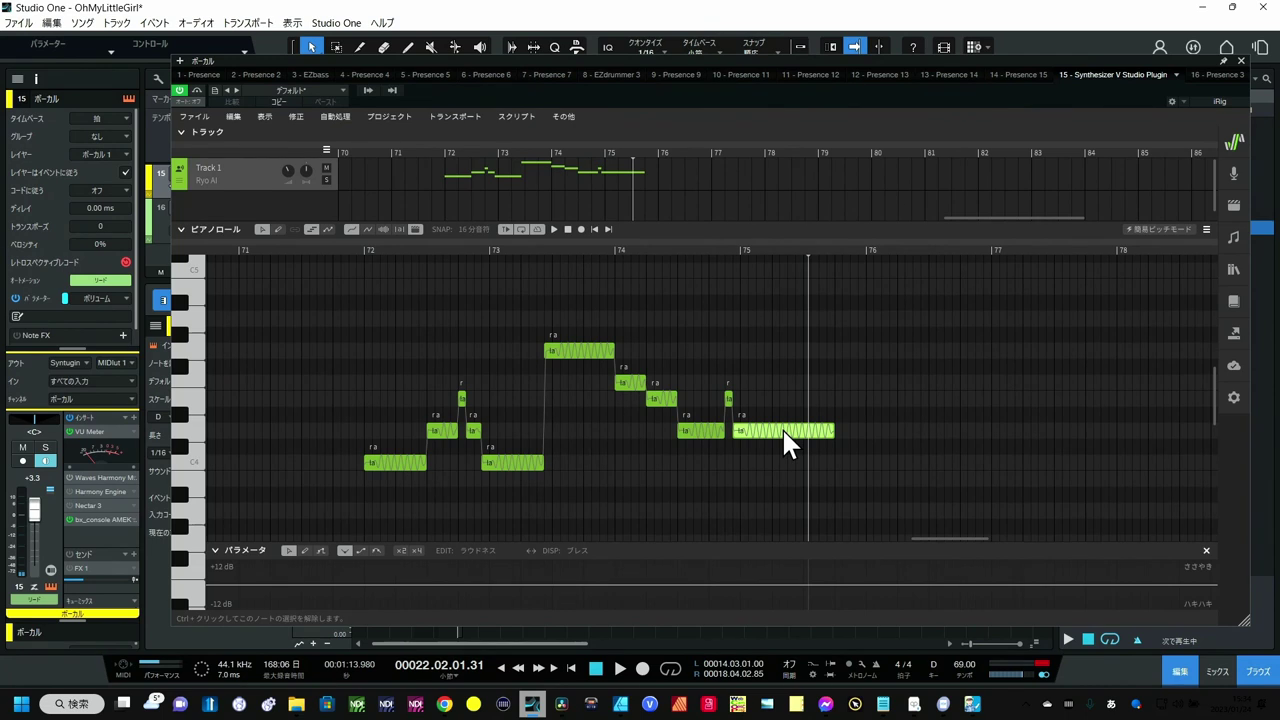
Step: Move the final note of the melody one sixteenth note later at the same pitch
{"action": "left_click", "coordinate": [876, 419]}
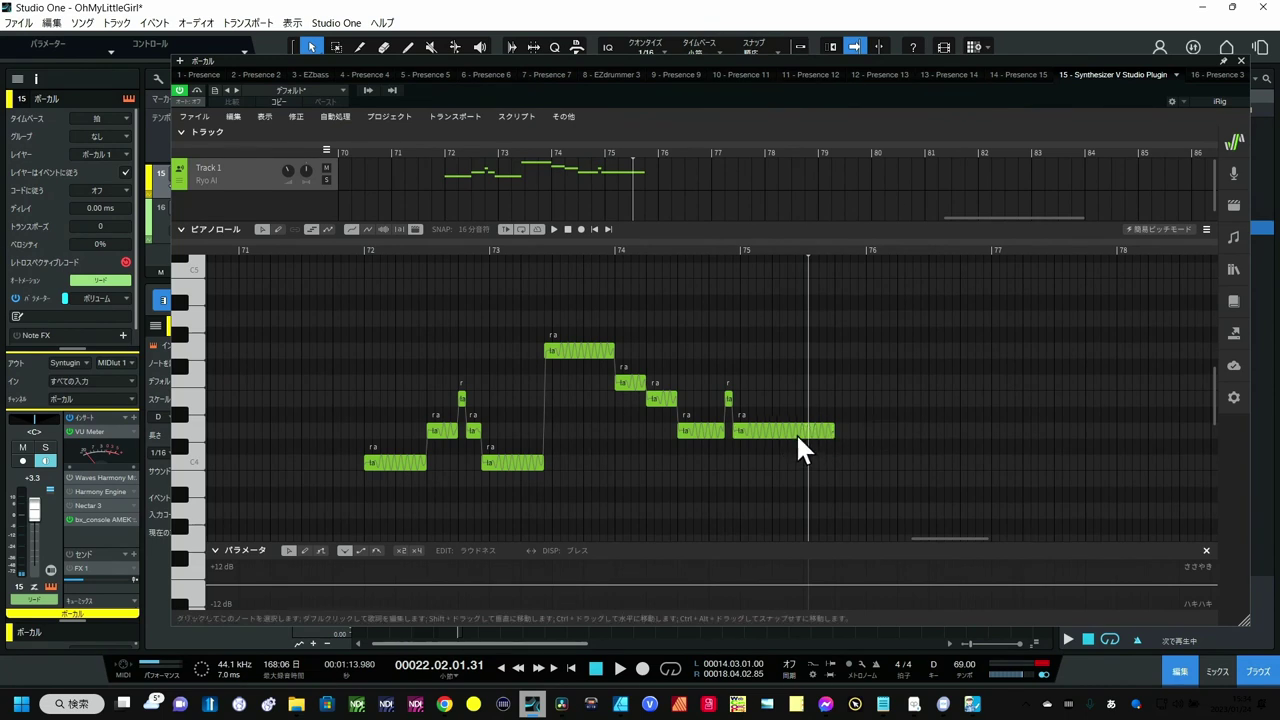
{"action": "left_click", "coordinate": [797, 432]}
{"action": "mouse_move", "coordinate": [797, 432]}
{"action": "left_mouse_down"}
{"action": "mouse_move", "coordinate": [799, 405]}
{"action": "mouse_move", "coordinate": [806, 431]}
{"action": "left_mouse_up"}
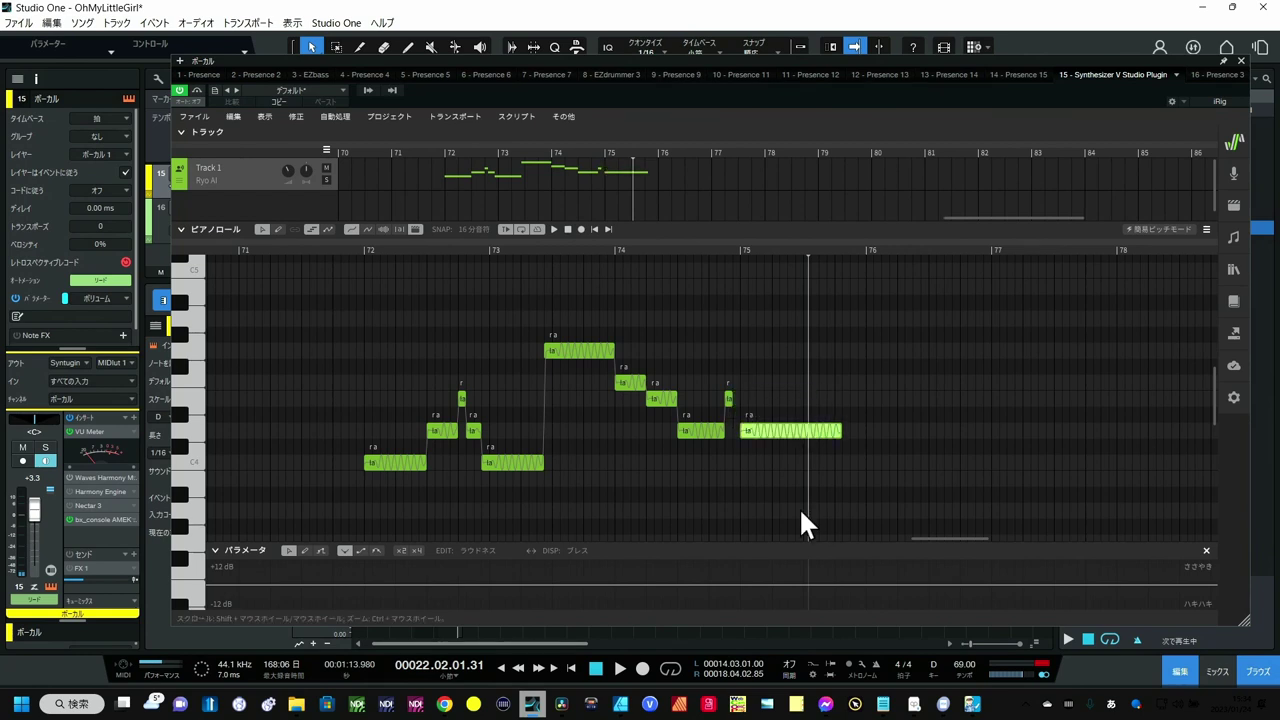
Step: Nudge the final note's pitch up and down in semitone steps, leaving it one semitone lower at C#4
{"action": "key", "text": "Up"}
{"action": "key", "text": "Up"}
{"action": "key", "text": "Up"}
{"action": "key", "text": "Up"}
{"action": "key", "text": "Up"}
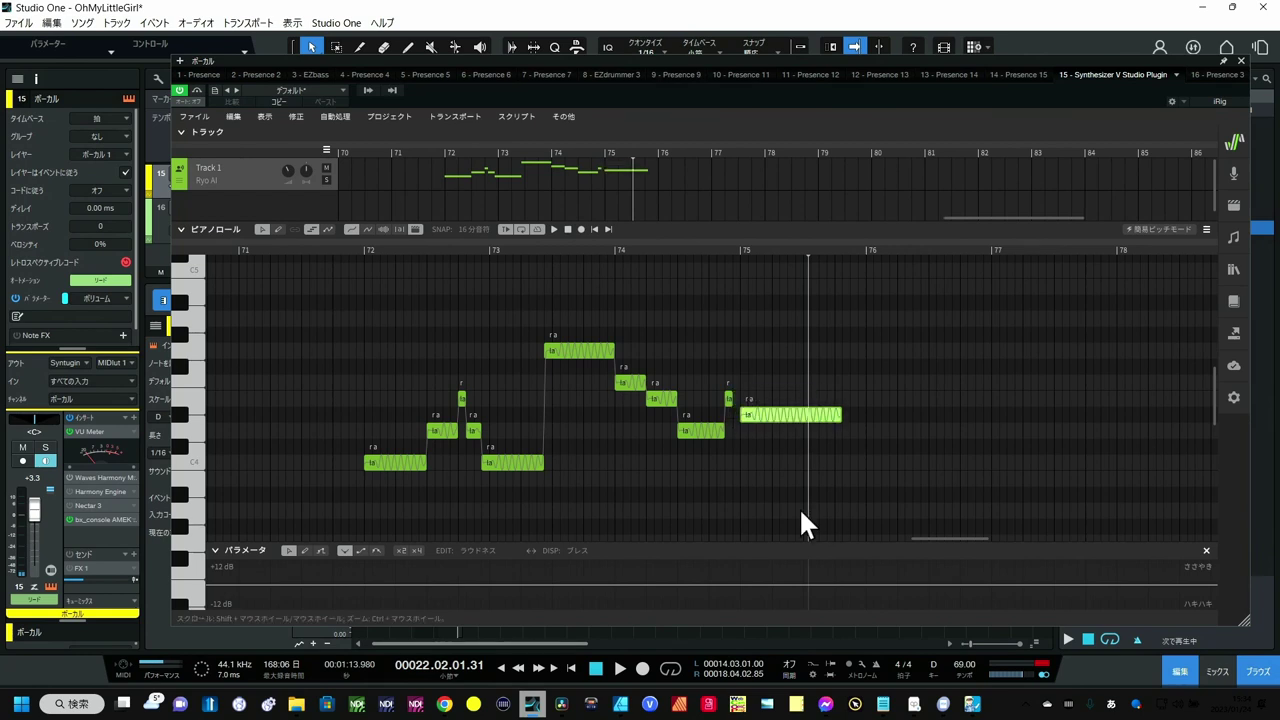
{"action": "key", "text": "Down"}
{"action": "key", "text": "Down"}
{"action": "key", "text": "Down"}
{"action": "key", "text": "Down"}
{"action": "key", "text": "Down"}
{"action": "key", "text": "Down"}
{"action": "key", "text": "Down"}
{"action": "key", "text": "Down"}
{"action": "key", "text": "Up"}
{"action": "key", "text": "Up"}
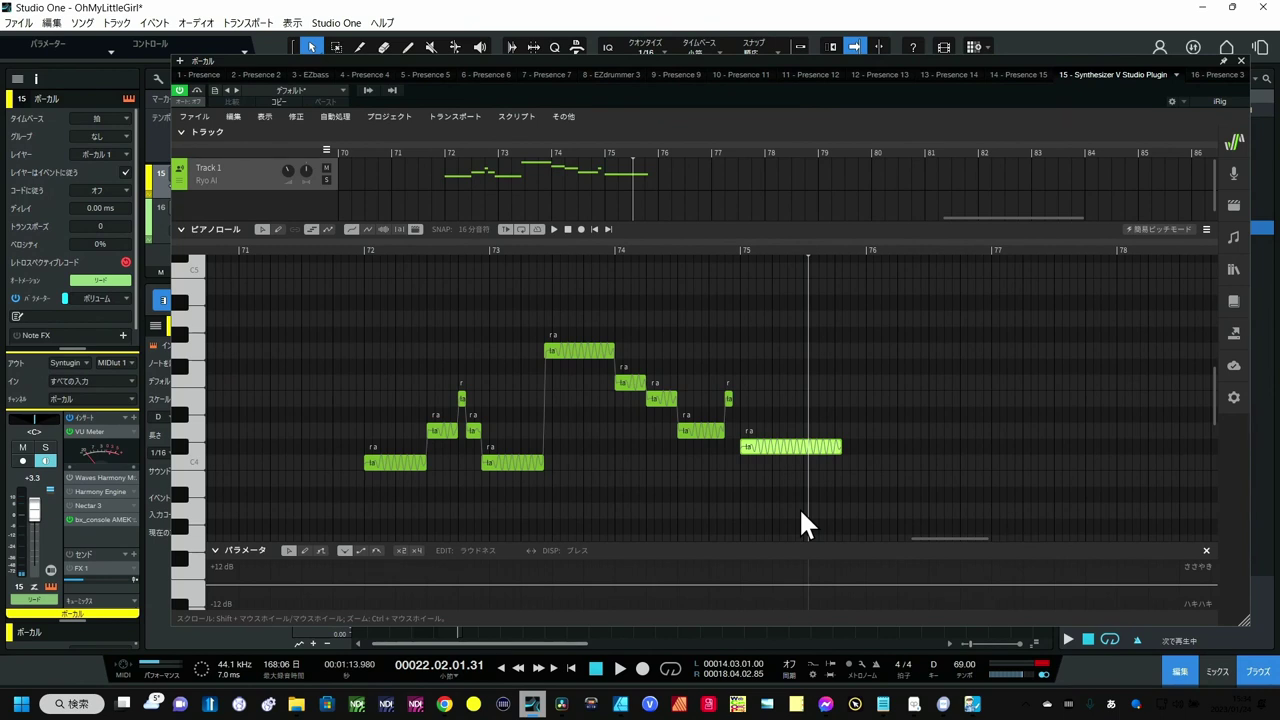
Step: Loop playback over just the selected final note to hear its pitch, then stop
{"action": "key", "text": "shift+space"}
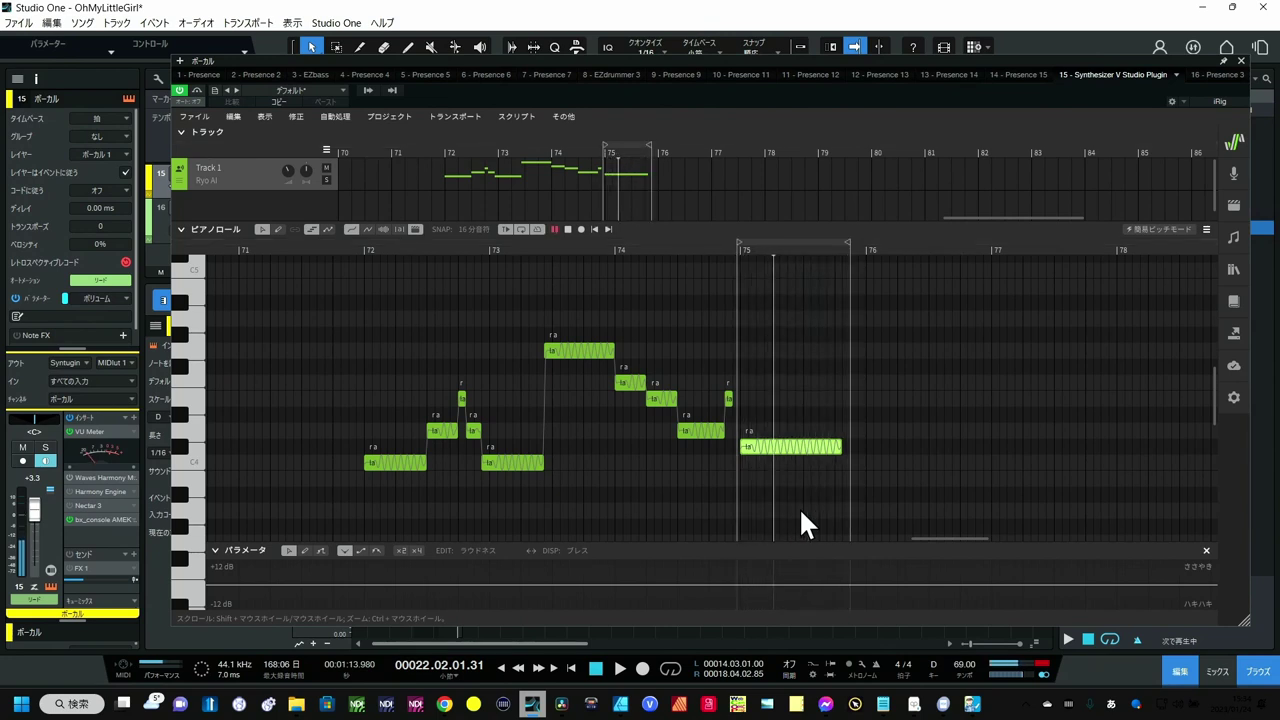
{"action": "key", "text": "space"}
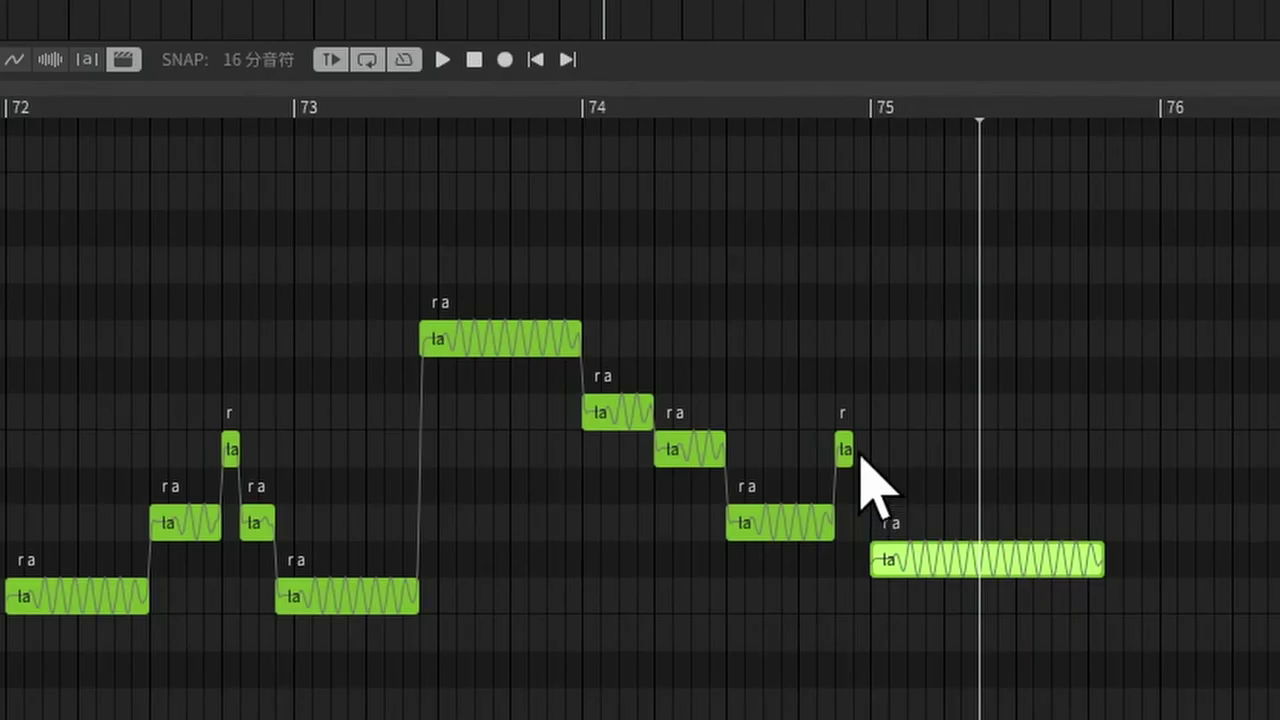
Step: Lengthen the short note before the final one to meet its start, and loop-play the whole connected phrase
{"action": "left_click_drag", "start_coordinate": [848, 456], "coordinate": [884, 464]}
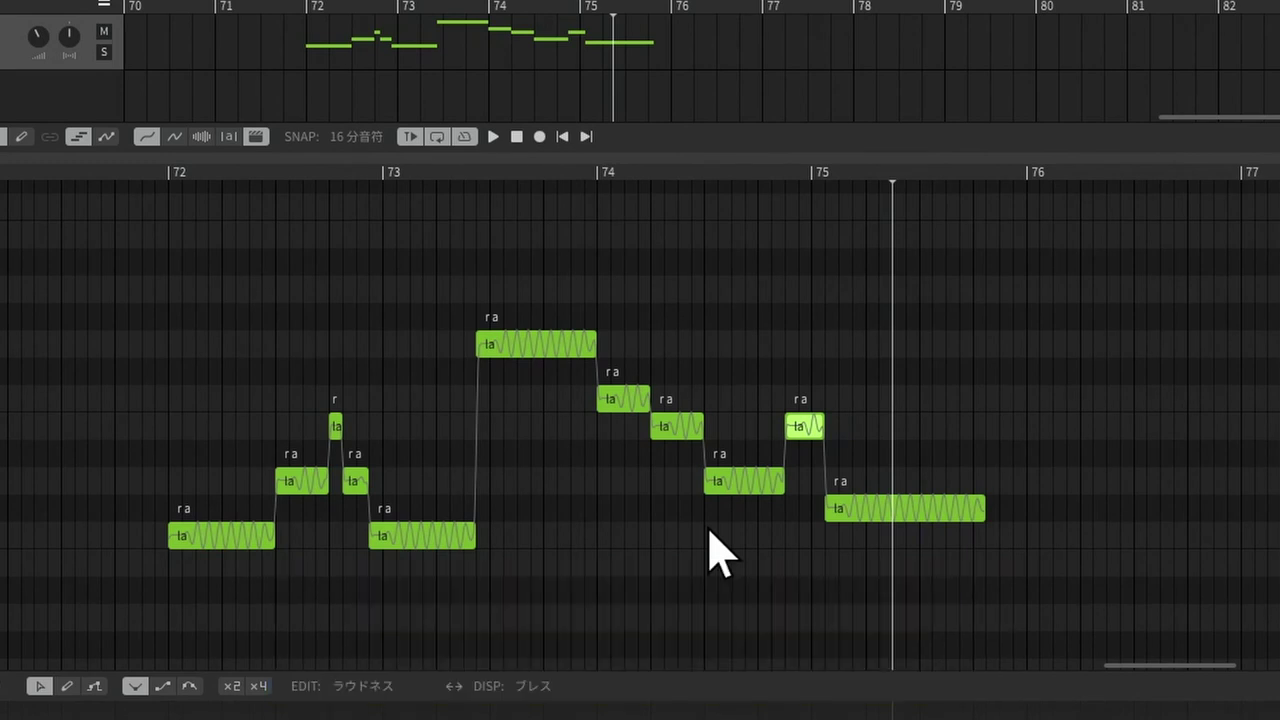
{"action": "key", "text": "ctrl+at"}
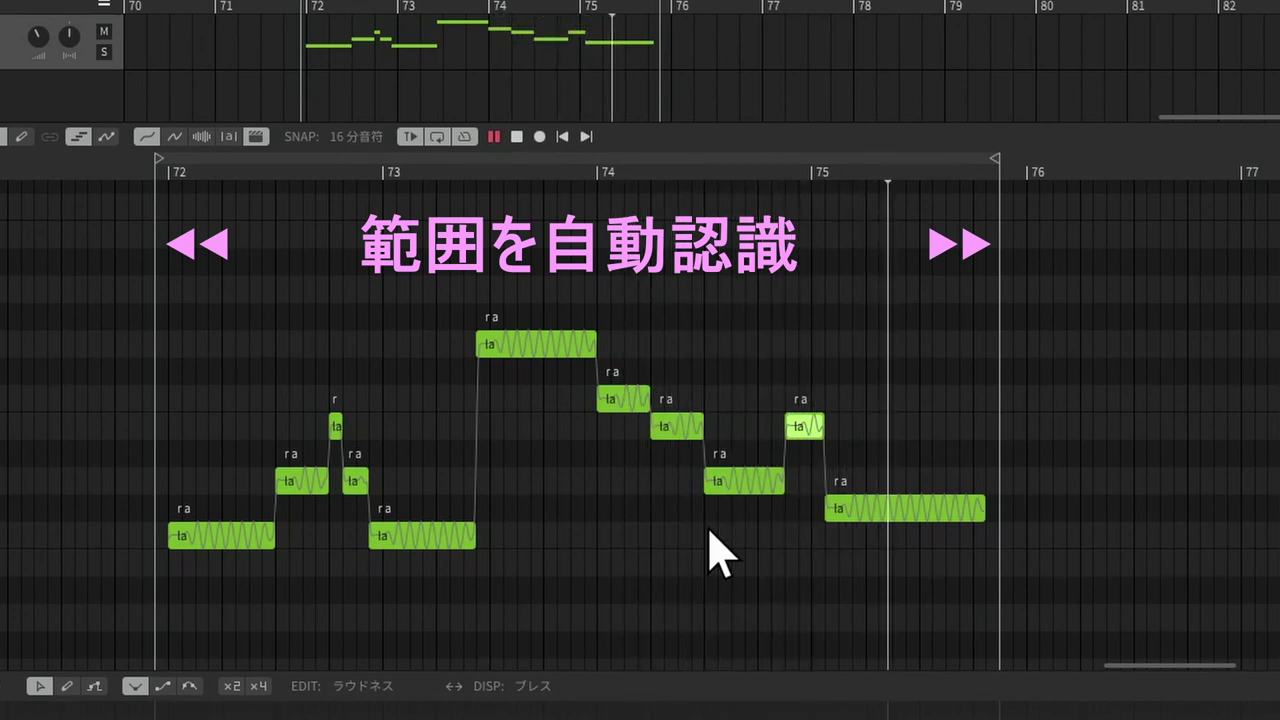
{"action": "key", "text": "space"}
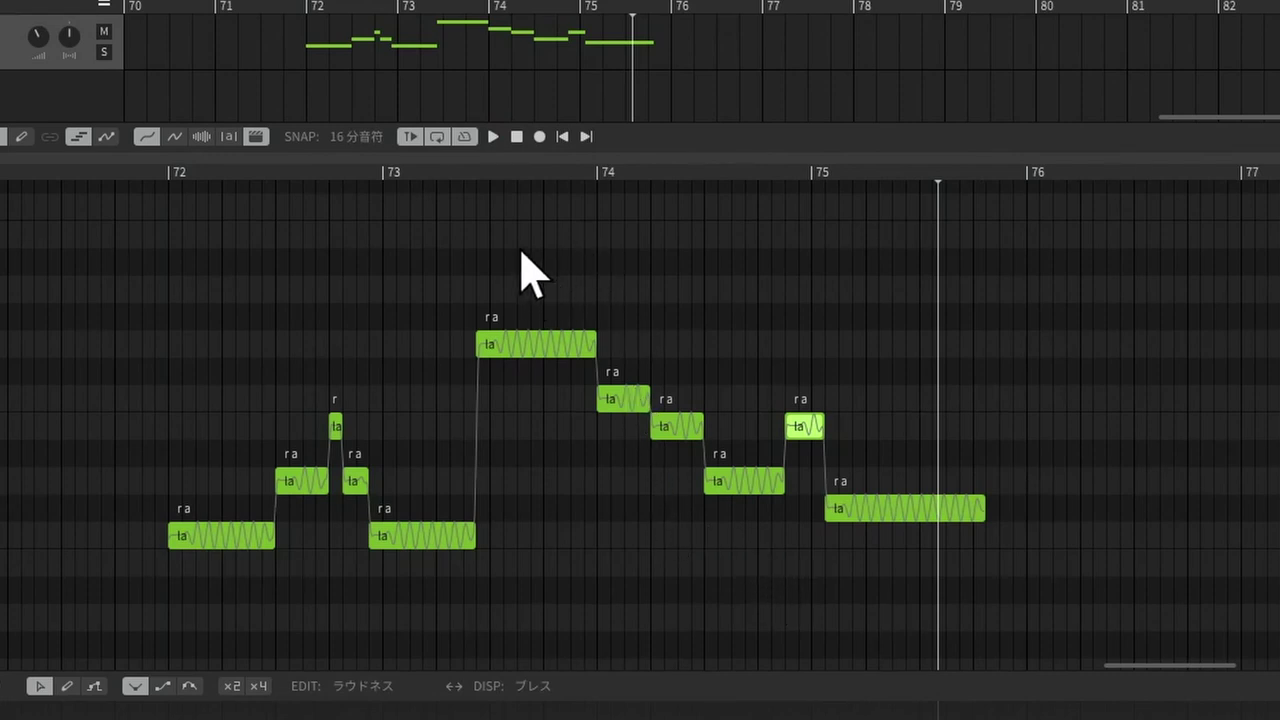
Step: Loop-play the last six notes from the highest note onward, transposing them down one semitone and back up
{"action": "left_click_drag", "start_coordinate": [538, 238], "coordinate": [906, 598]}
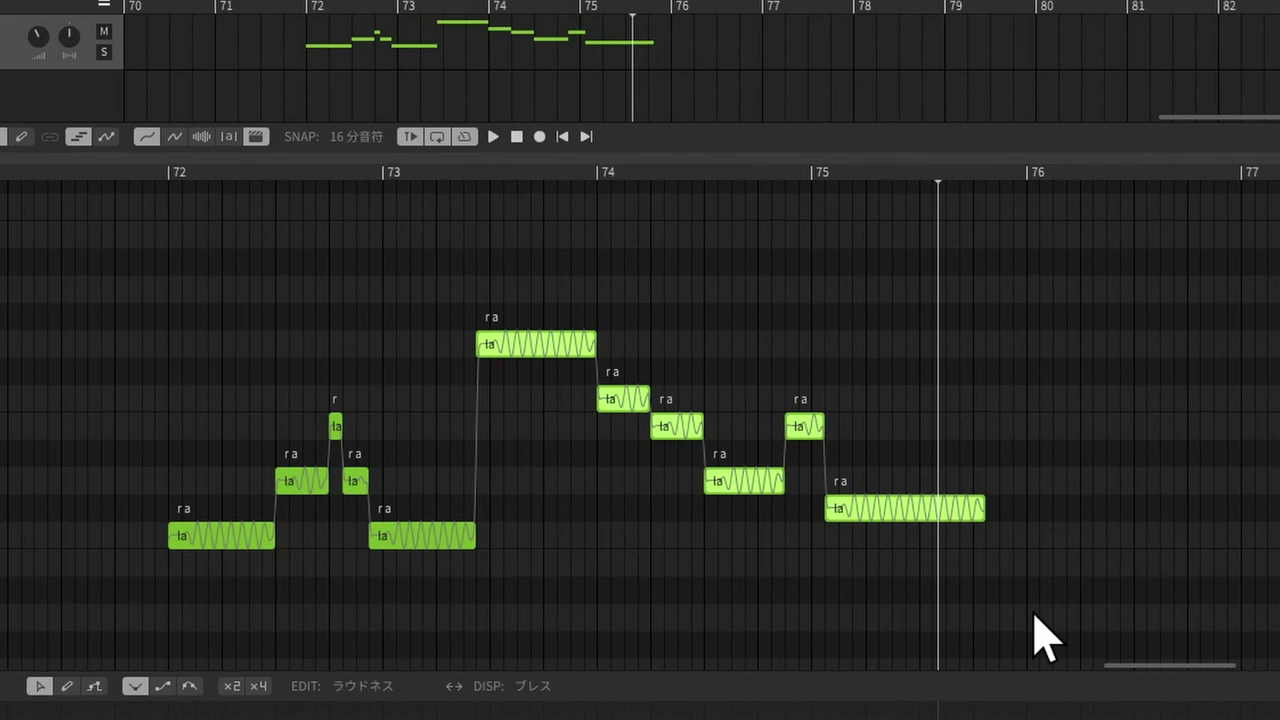
{"action": "key", "text": "space"}
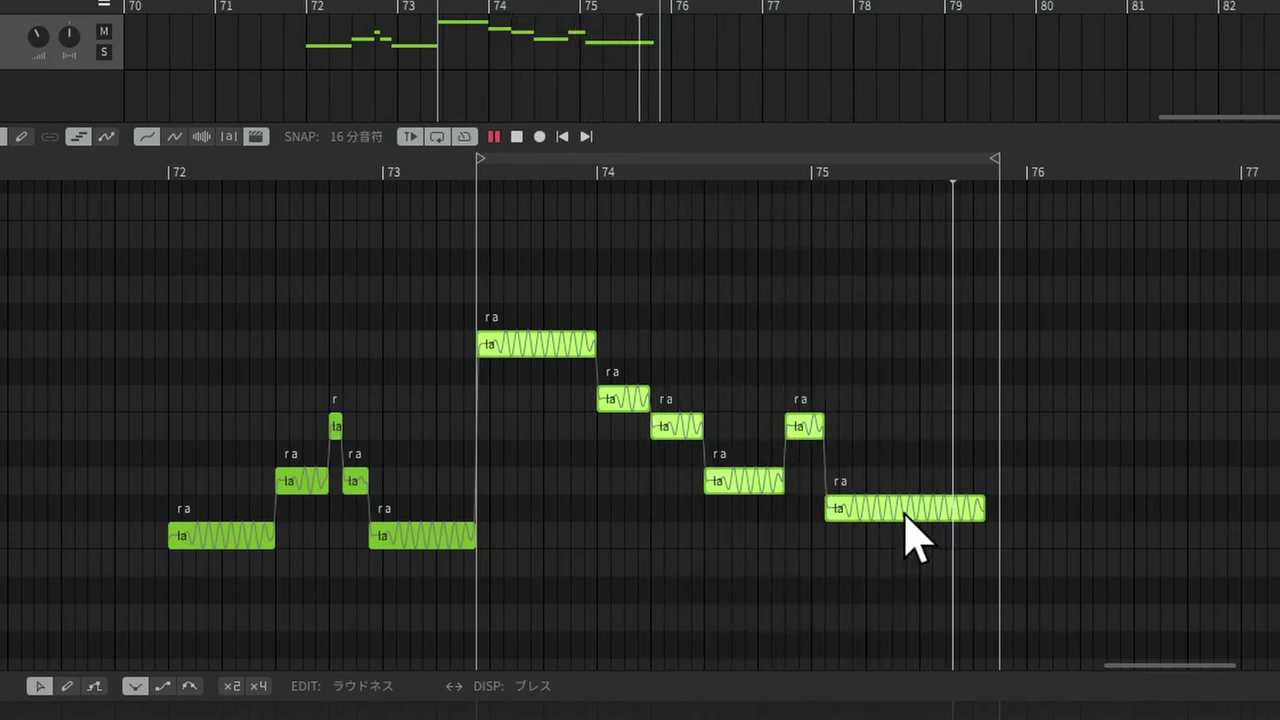
{"action": "key", "text": "Down"}
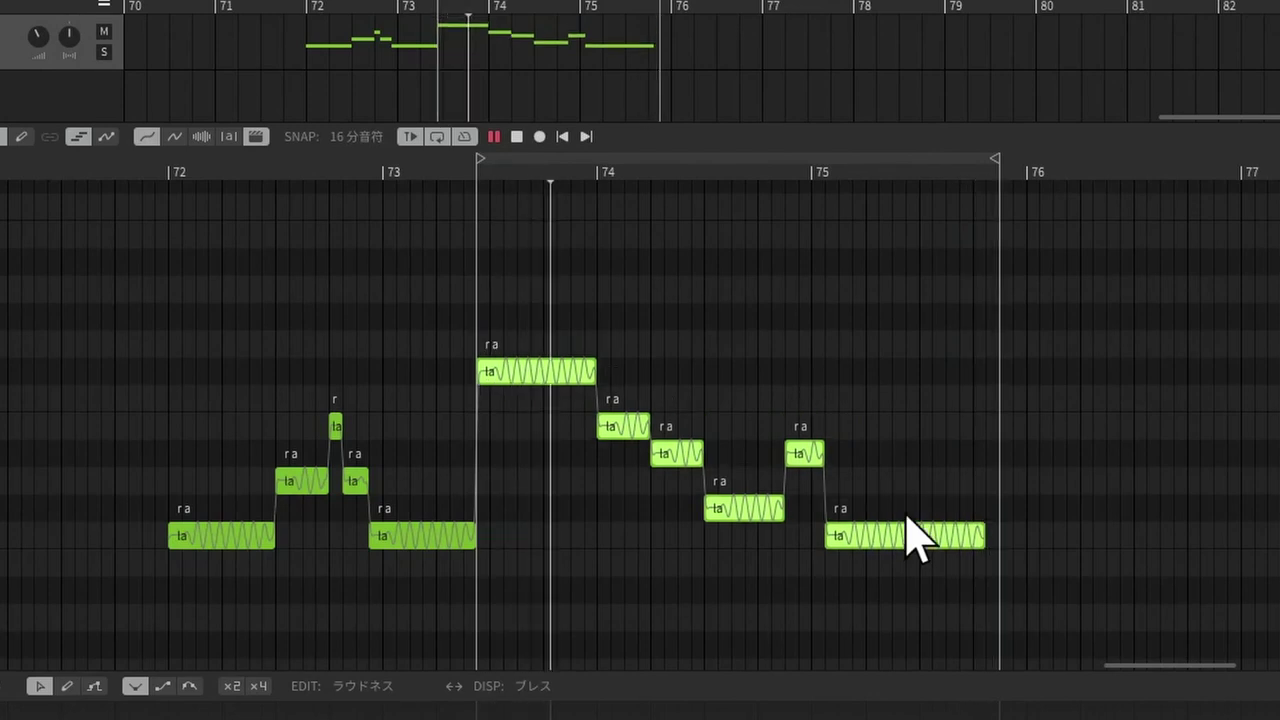
{"action": "key", "text": "Up"}
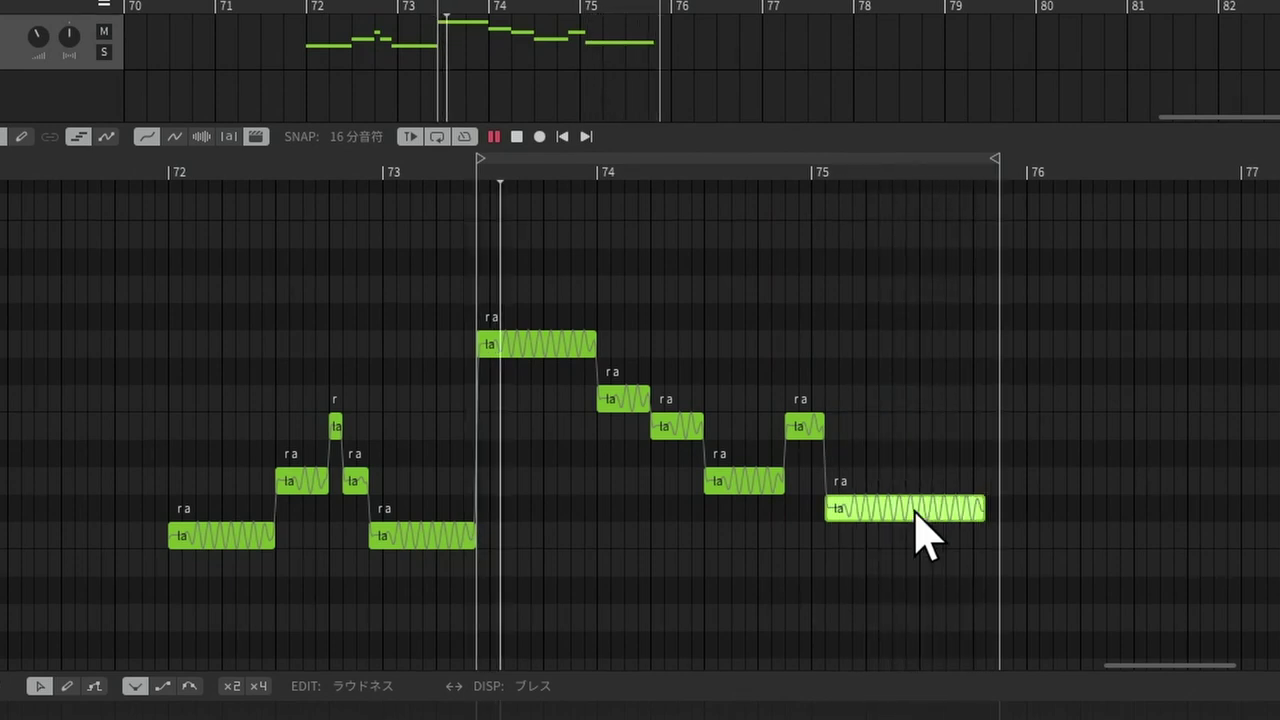
Step: Lower only the final note by one semitone to C4 during the loop, then stop playback
{"action": "key", "text": "Down"}
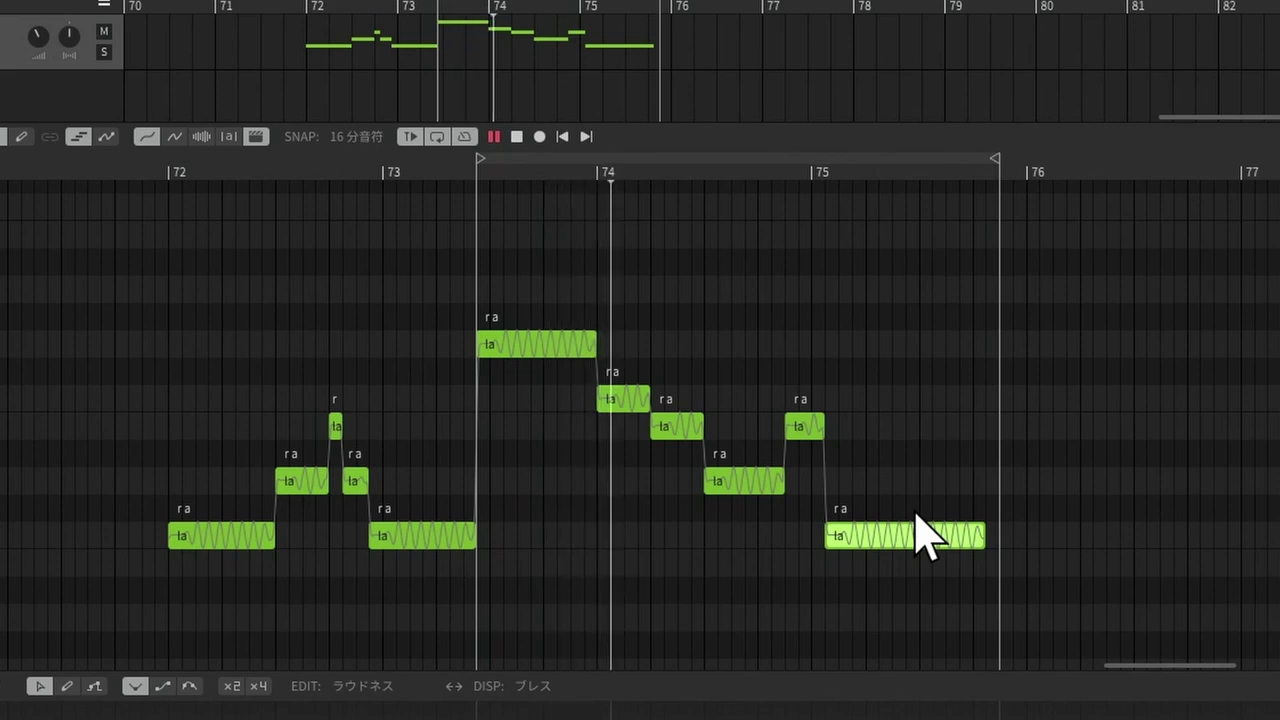
{"action": "key", "text": "space"}
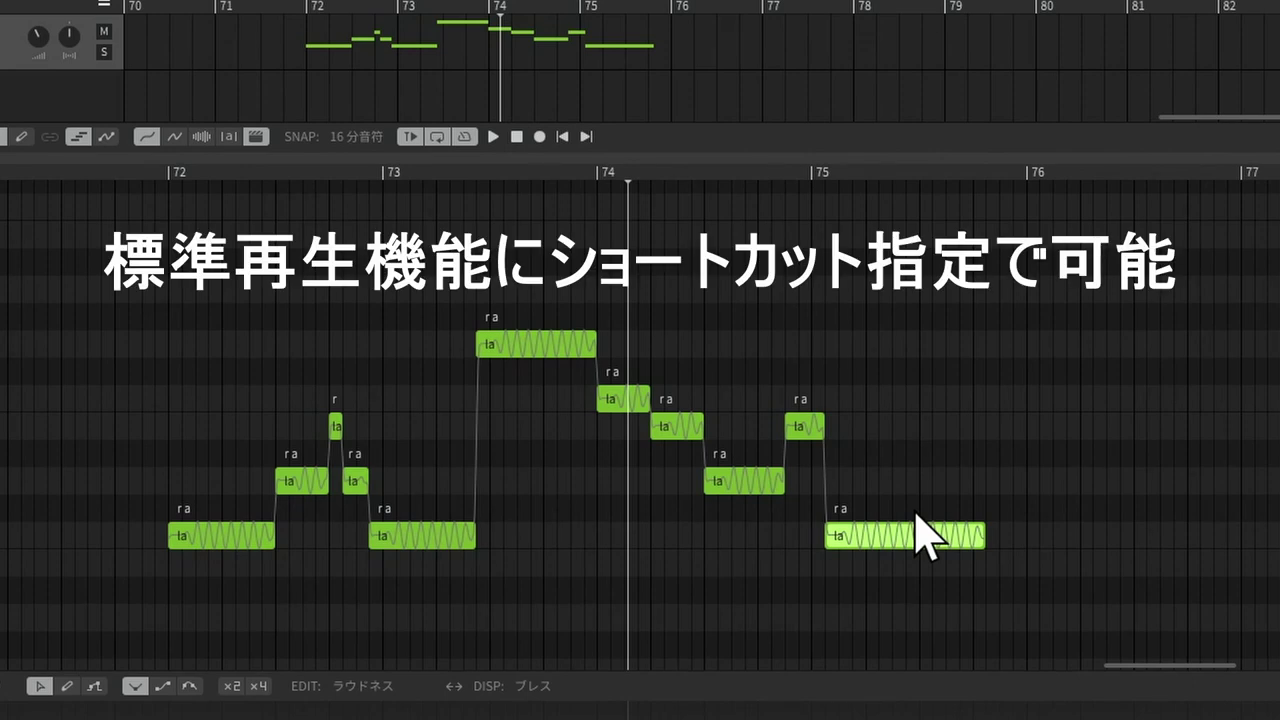
Step: Start and stop standard, non-looped playback twice, continuing from the current playhead position
{"action": "key", "text": "space"}
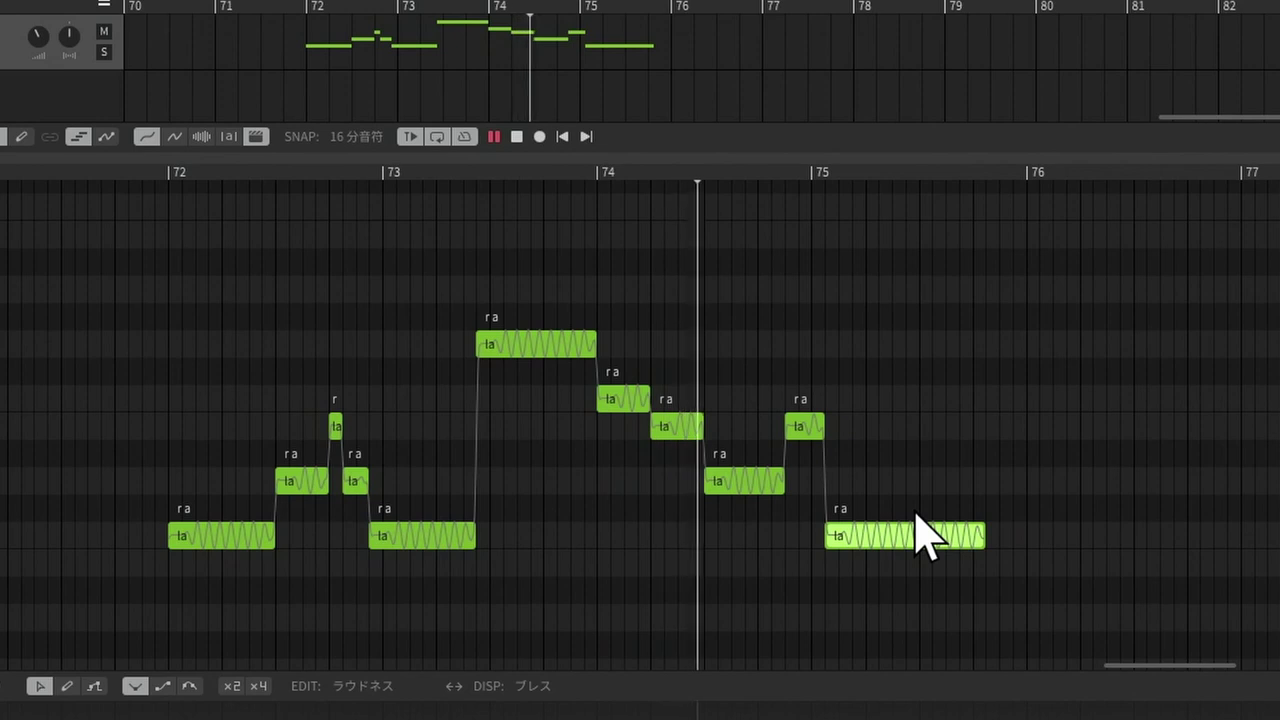
{"action": "key", "text": "space"}
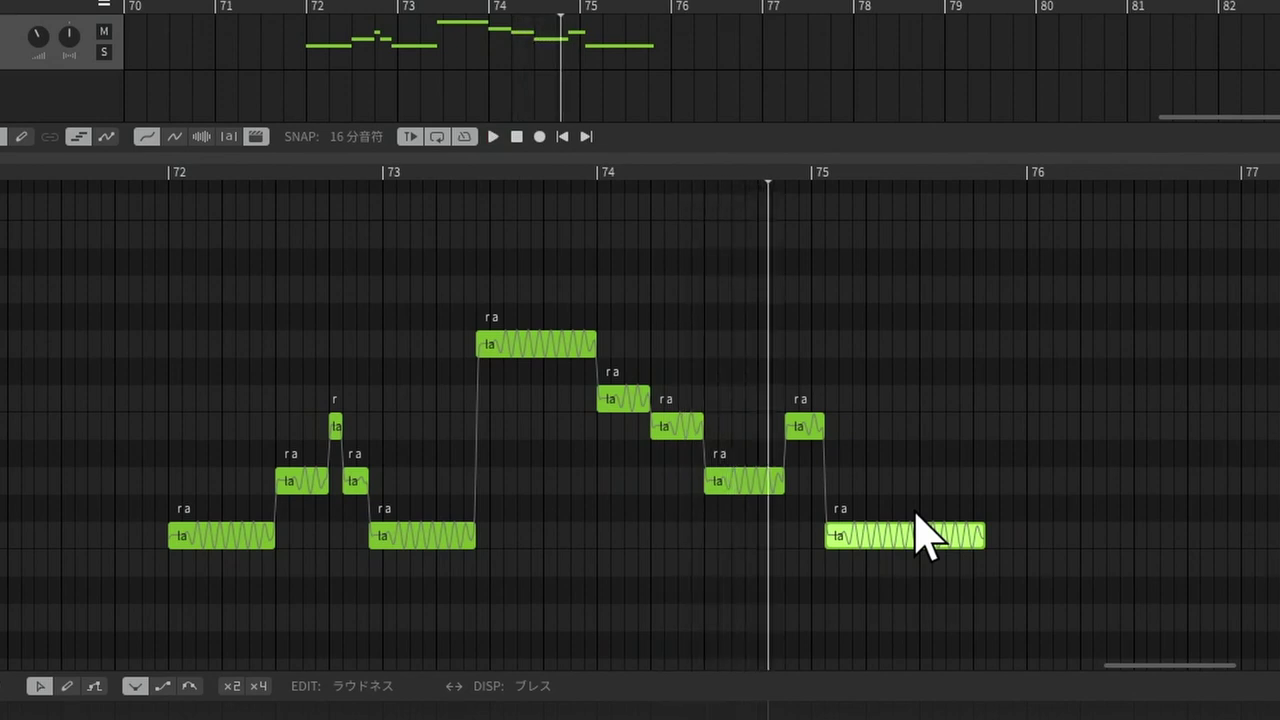
{"action": "key", "text": "space"}
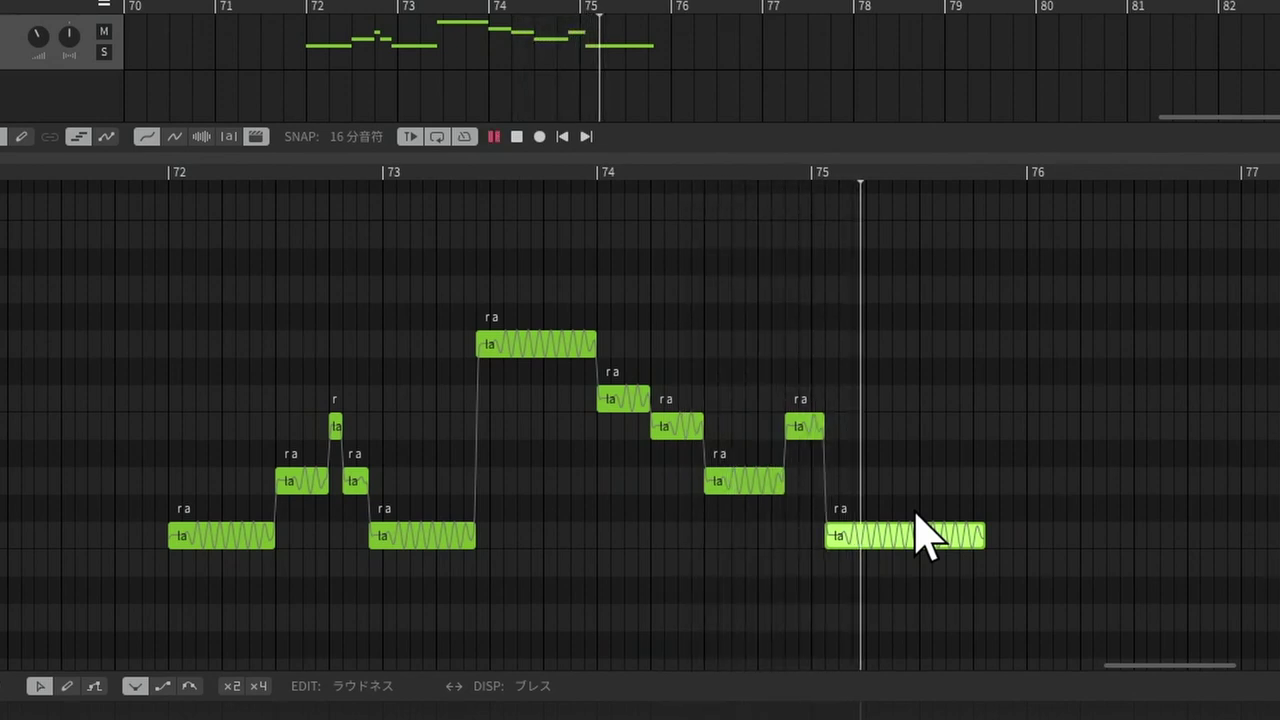
{"action": "key", "text": "space"}
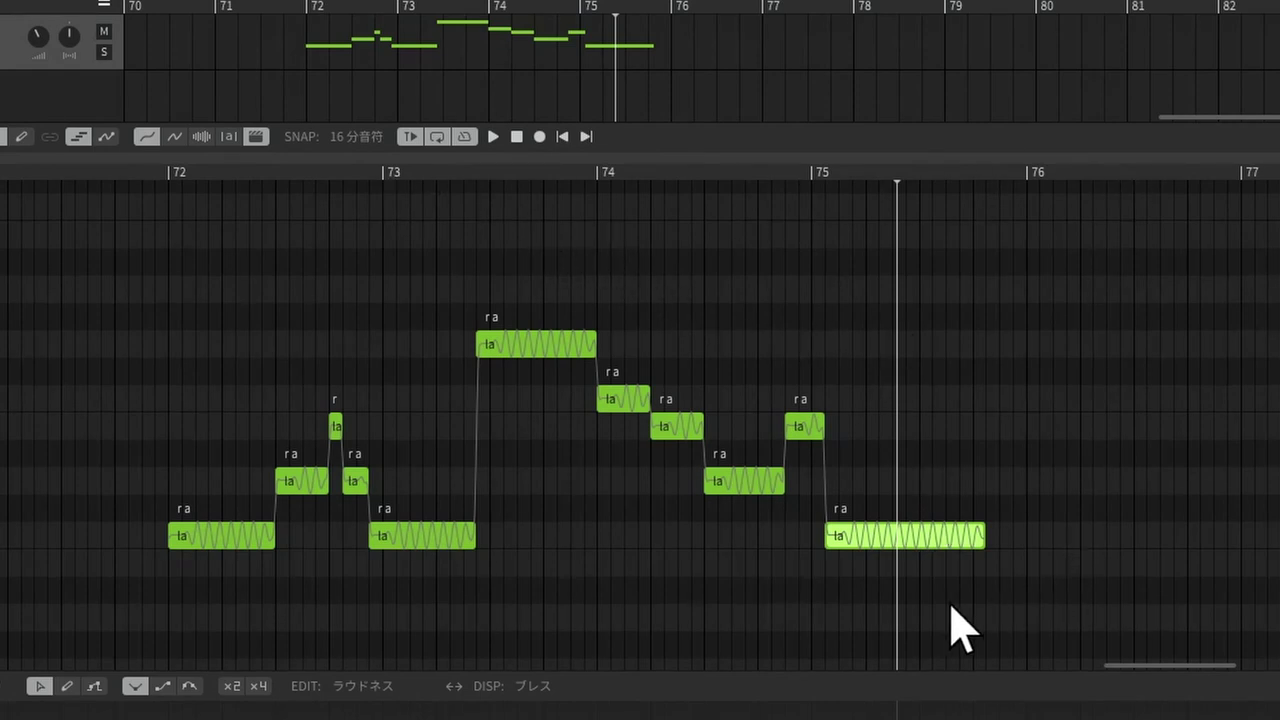
Step: Place the playhead in the middle of the phrase in bar 73, loop-play all connected notes and stop
{"action": "left_click", "coordinate": [524, 178]}
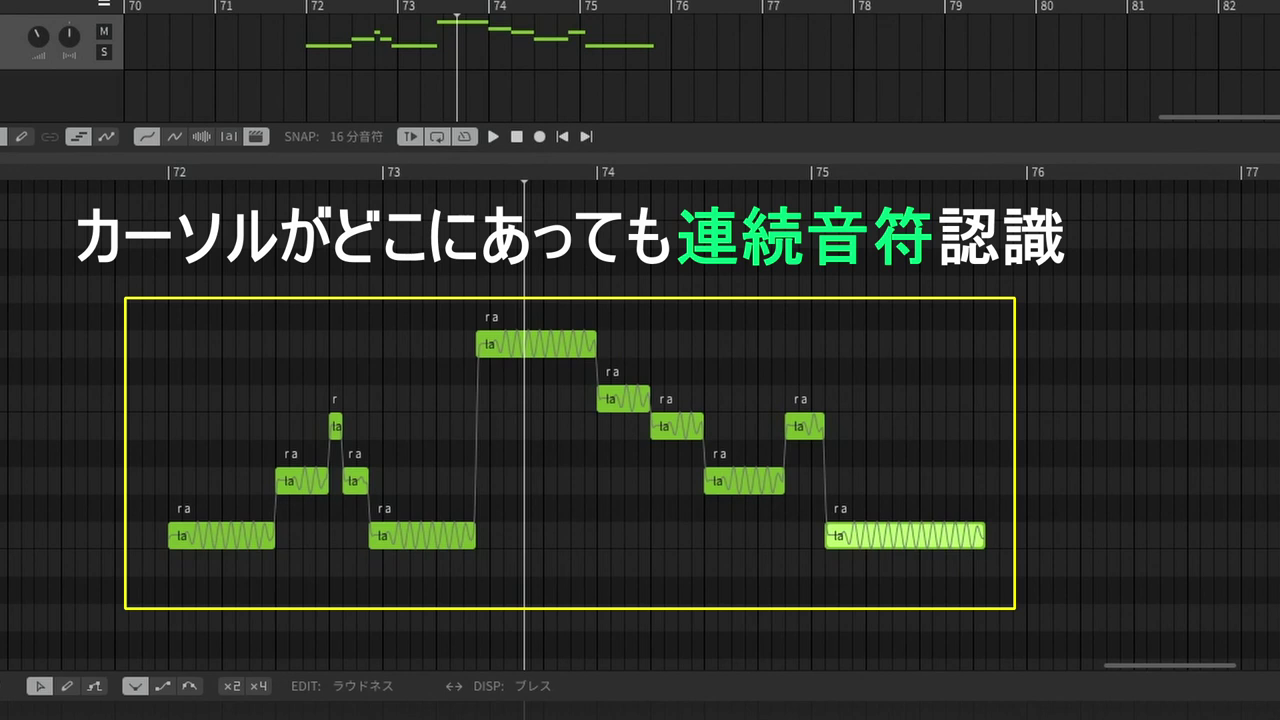
{"action": "key", "text": "shift+space"}
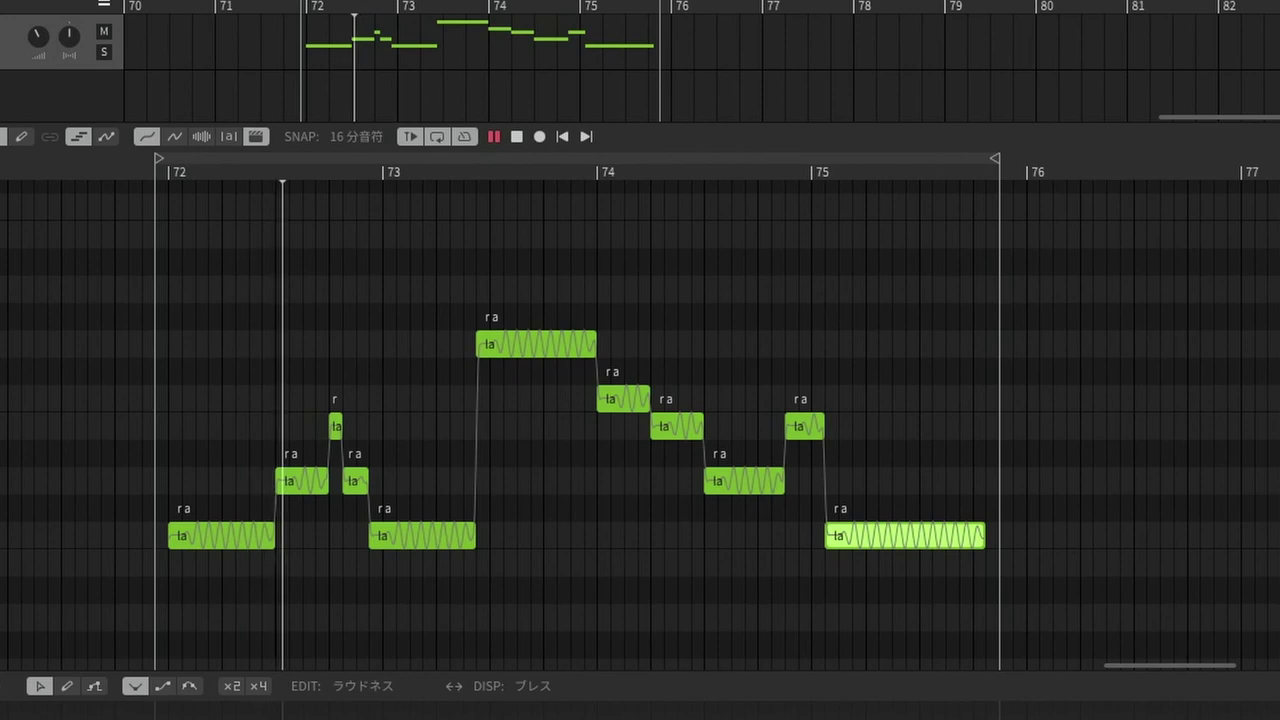
{"action": "key", "text": "space"}
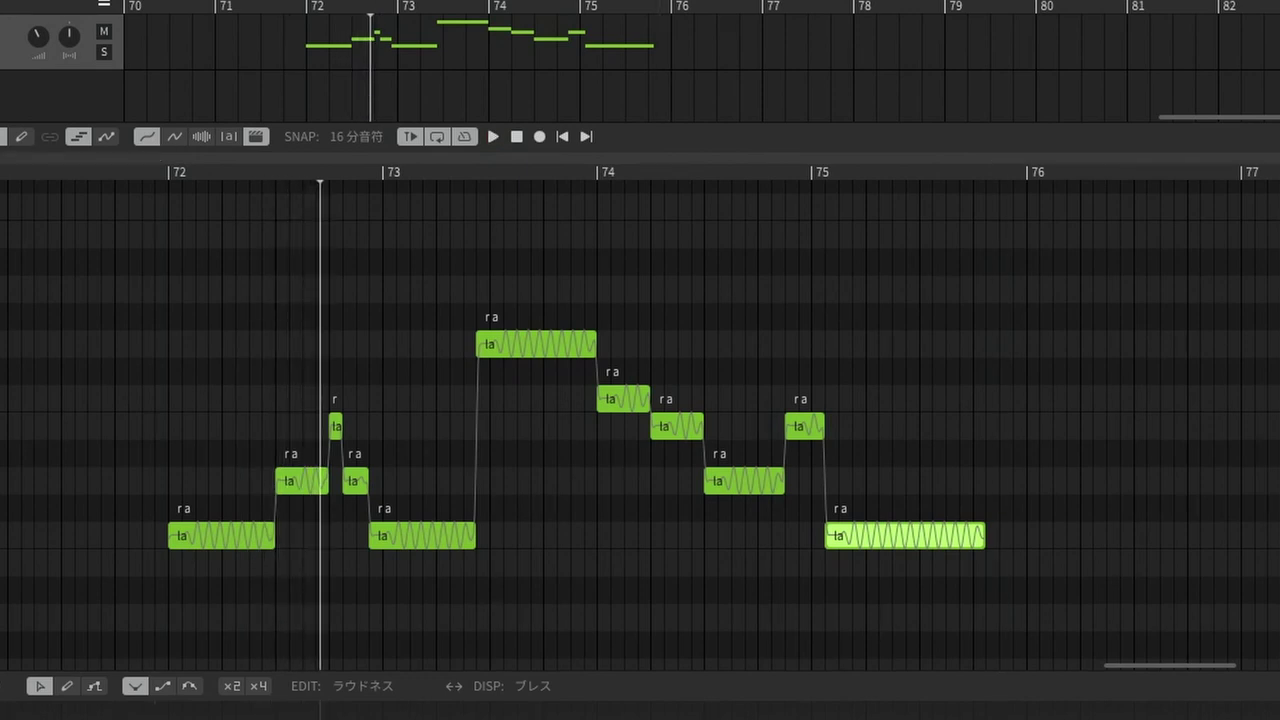